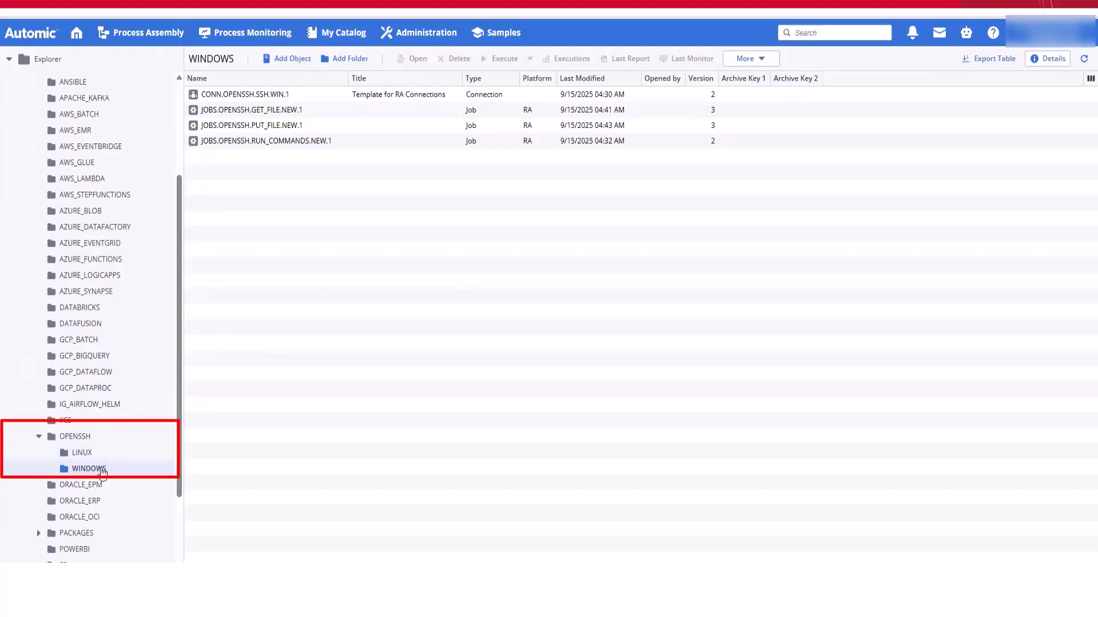
# Open the CONN.OPENSSH.SSH.WIN.1 connection in the OPENSSH WINDOWS folder and examine its SSH host, port and username fields.
pyautogui.click(98, 471)
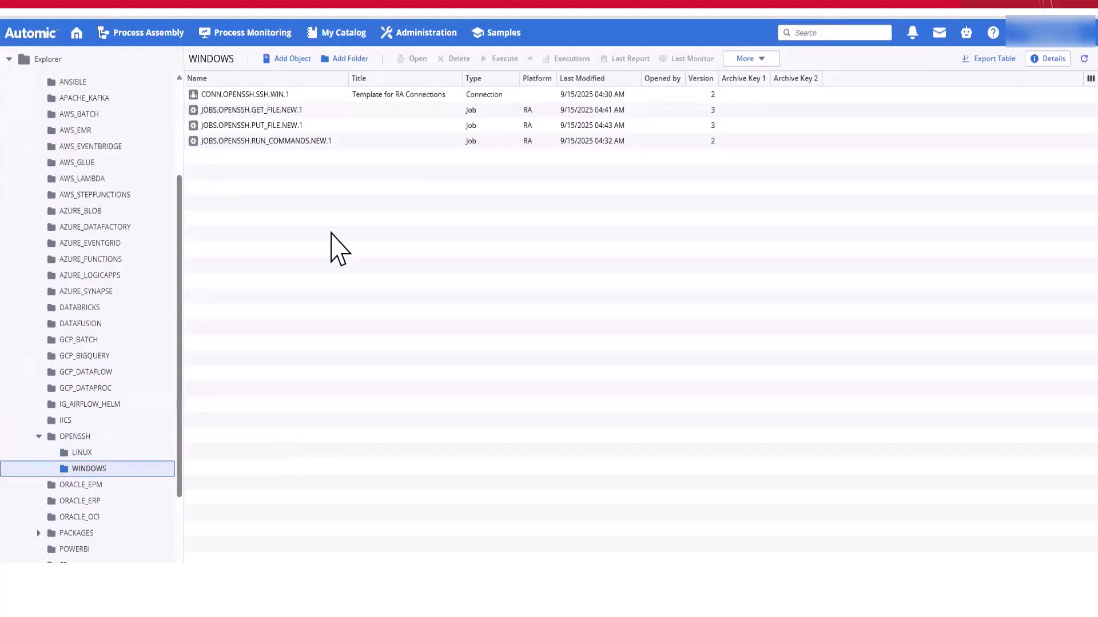
pyautogui.doubleClick(265, 94)
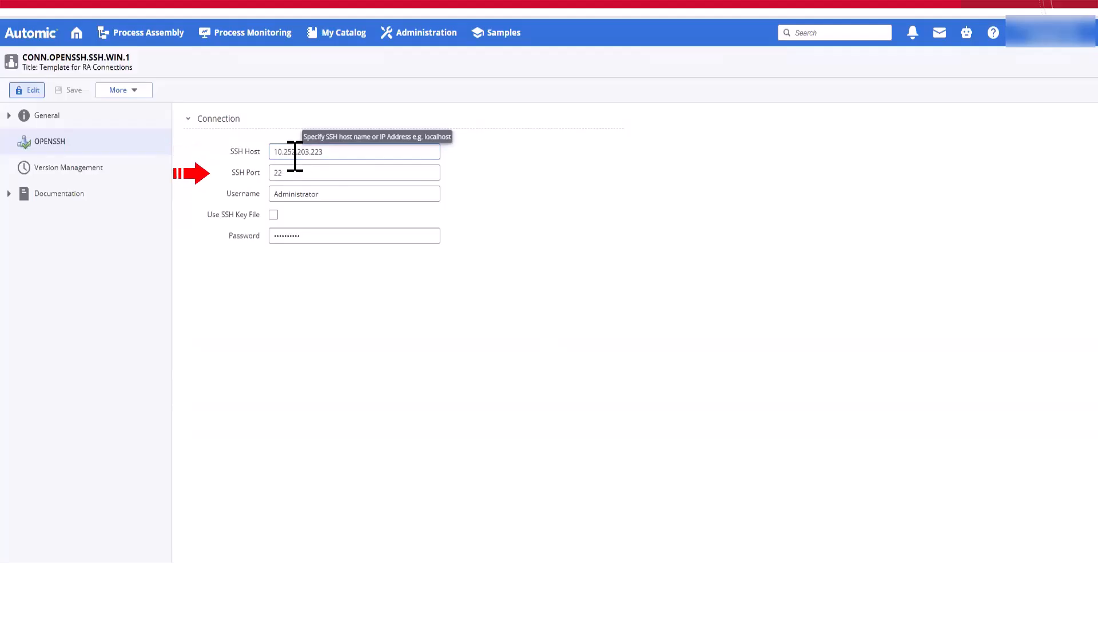
pyautogui.click(291, 173)
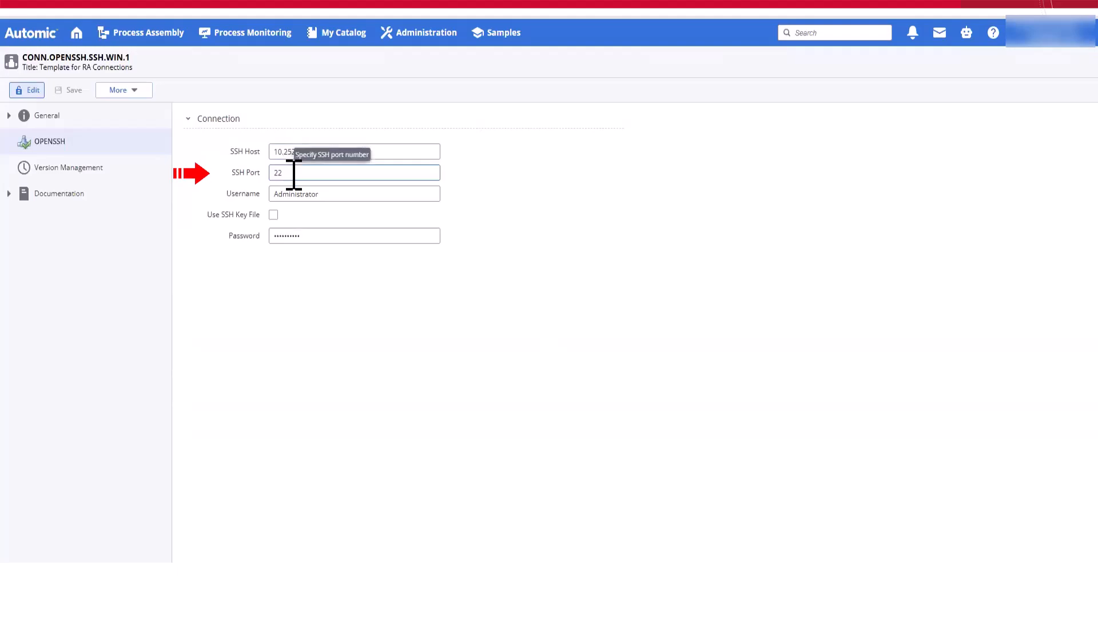
pyautogui.click(282, 198)
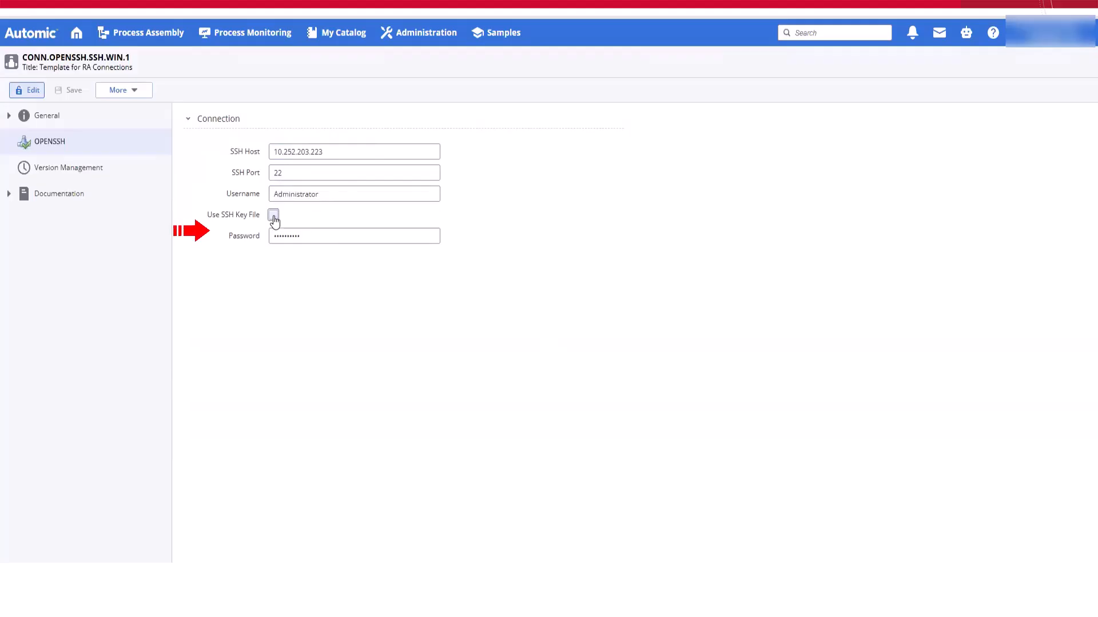
# Enable Use SSH Key File to view the key file and passphrase fields, and disable it again.
pyautogui.click(273, 216)
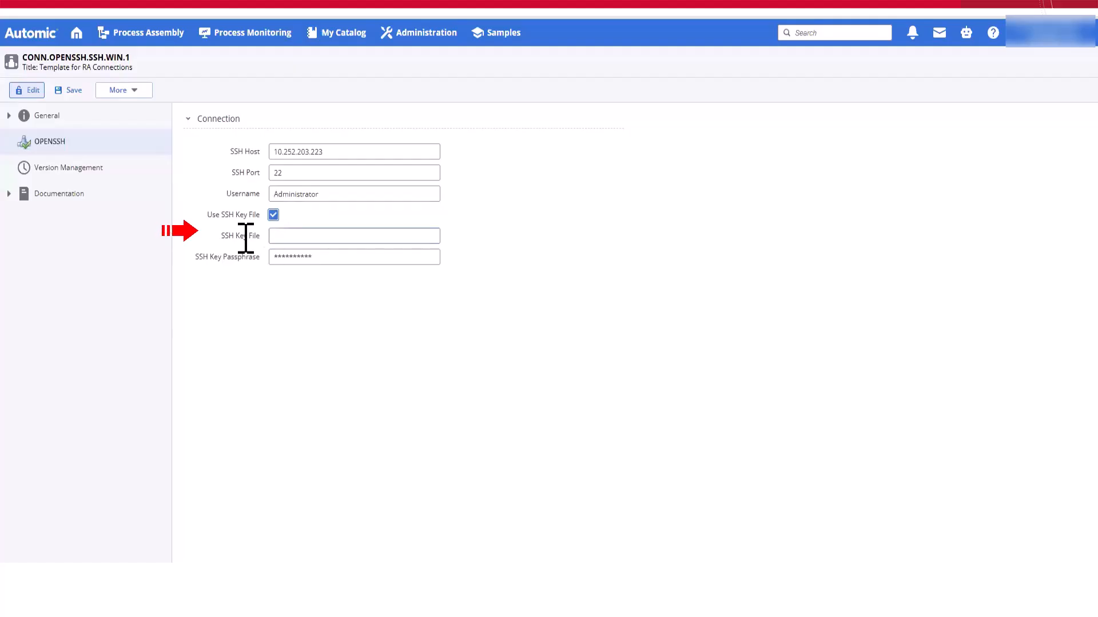
pyautogui.moveTo(285, 236)
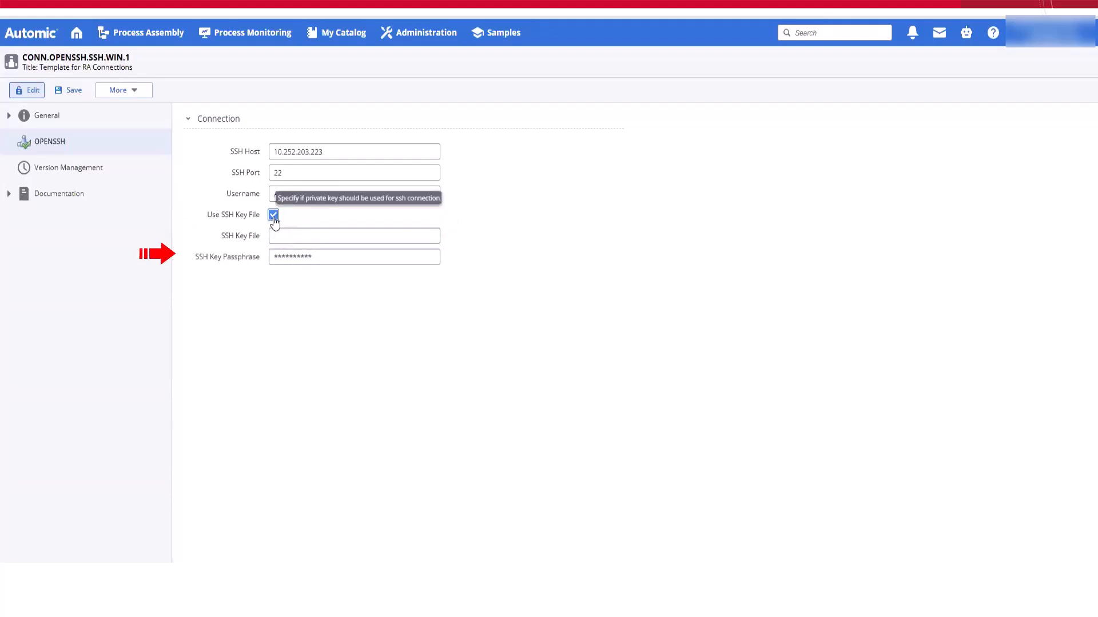
pyautogui.click(273, 217)
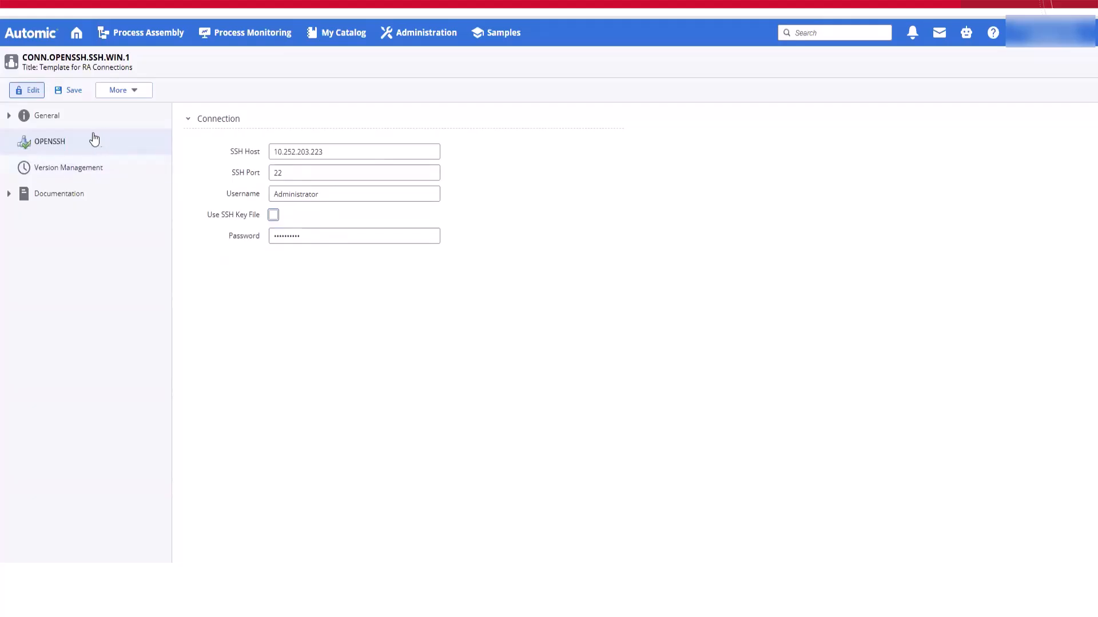
# Open the JOBS.OPENSSH.RUN_COMMANDS.NEW.1 job from the WINDOWS folder and examine its connection and timeout parameters.
pyautogui.click(156, 33)
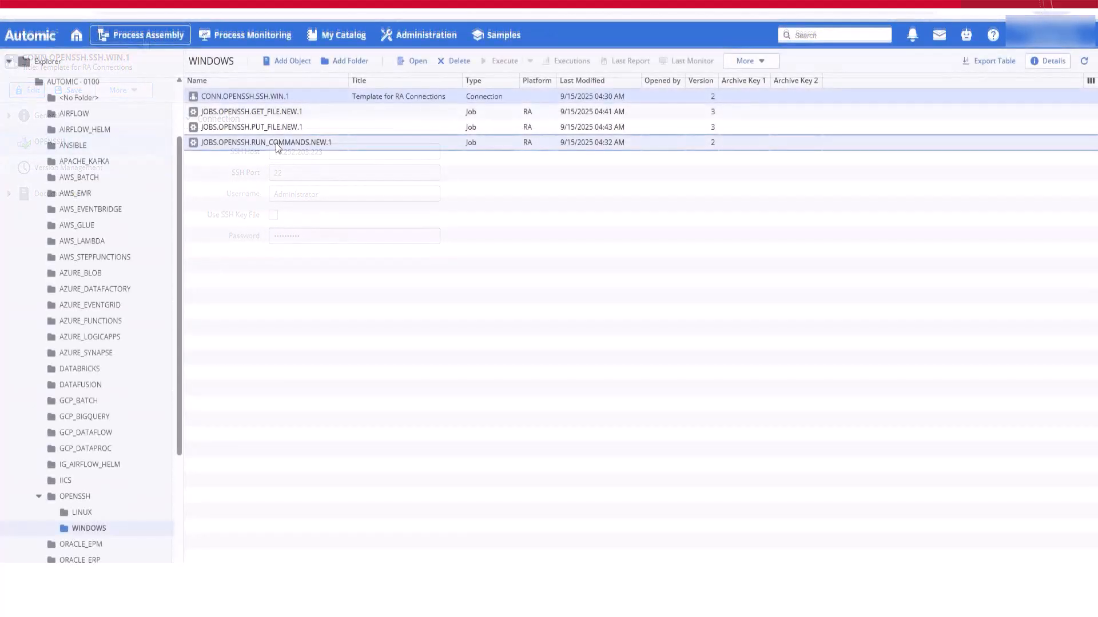
pyautogui.doubleClick(275, 143)
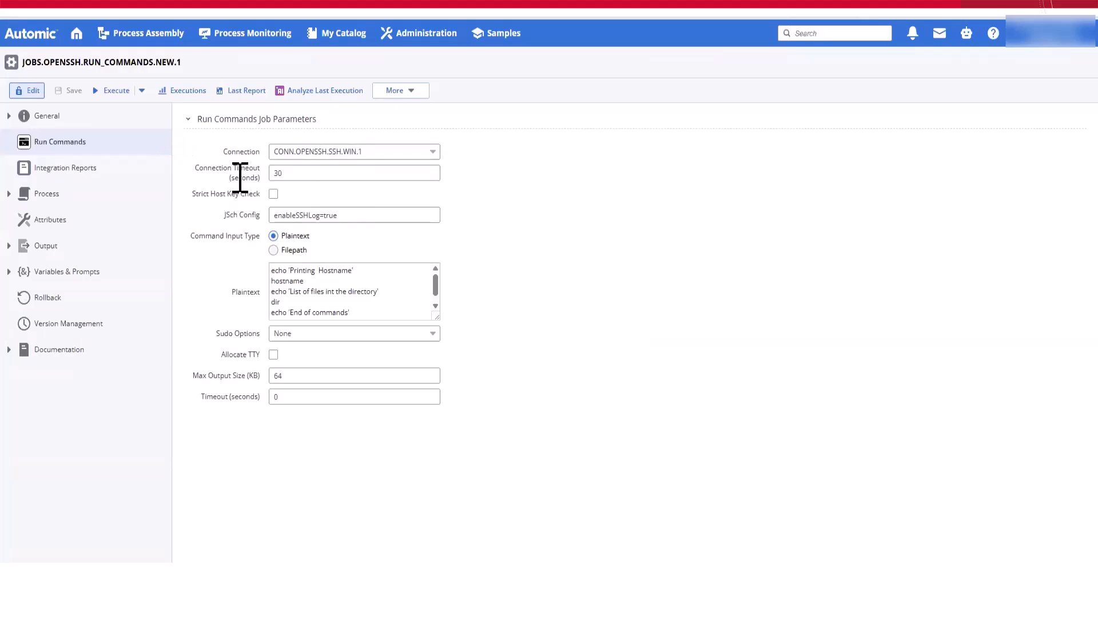
pyautogui.click(292, 177)
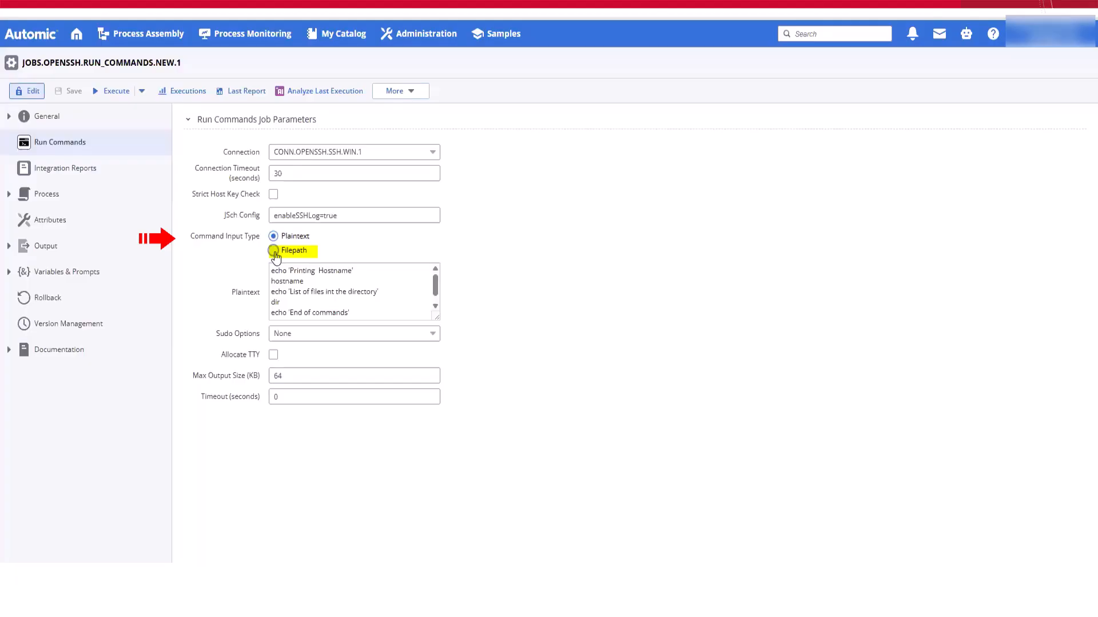
# Switch the command input type to Filepath to view its field, return it to Plaintext, and check Sudo Options.
pyautogui.click(274, 252)
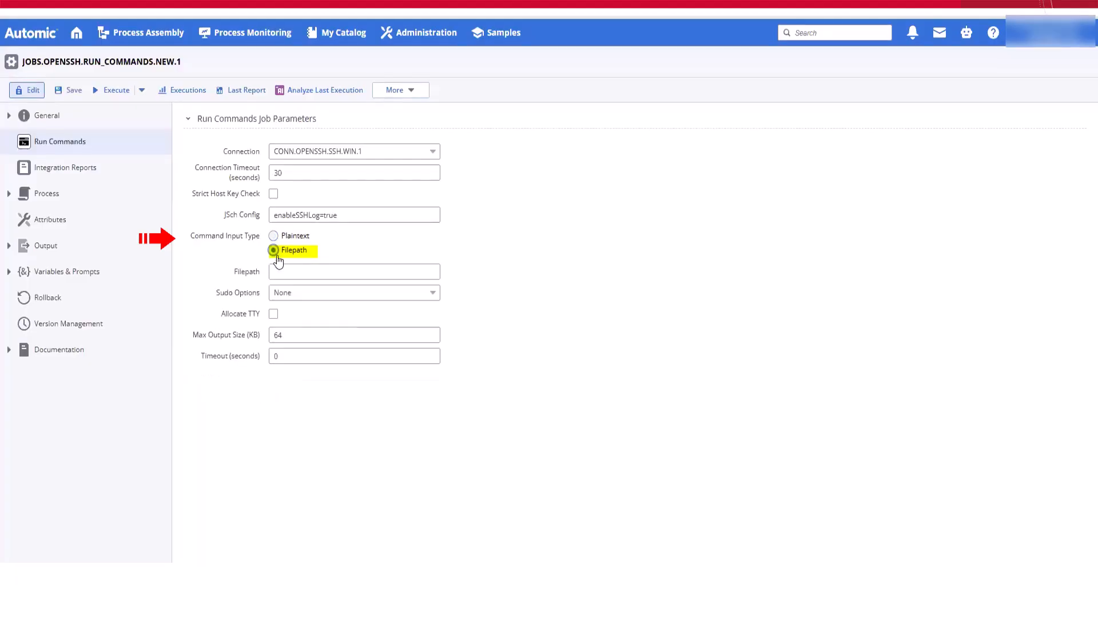
pyautogui.click(369, 270)
pyautogui.click(276, 237)
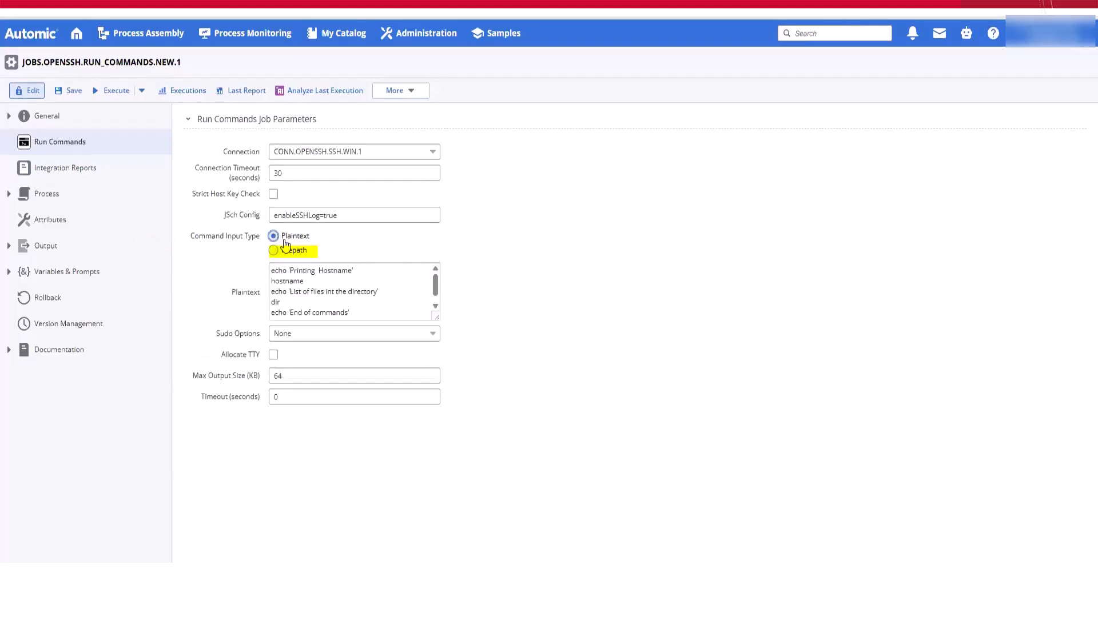
pyautogui.click(307, 340)
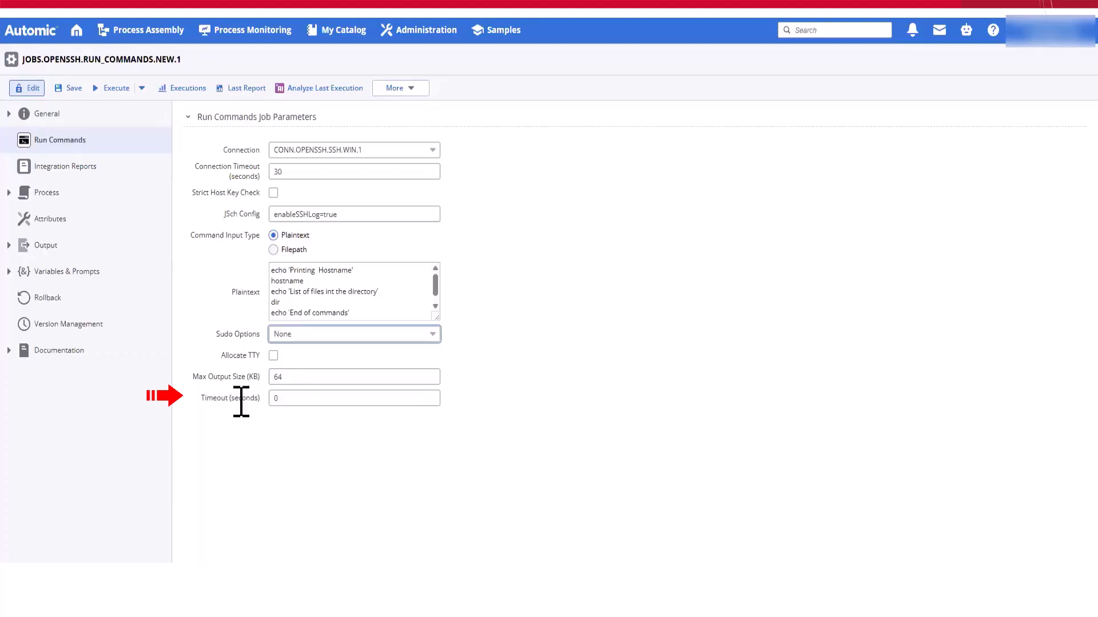
# Execute the Run Commands job and open the report of its earlier, normally ended execution to read the command output.
pyautogui.click(122, 95)
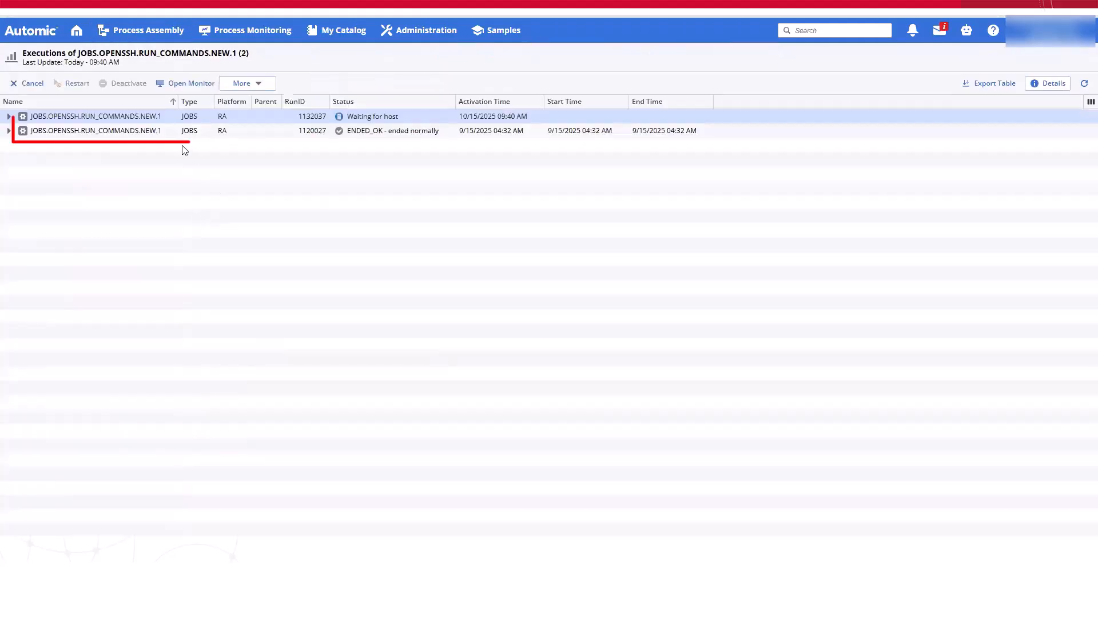
pyautogui.click(143, 134)
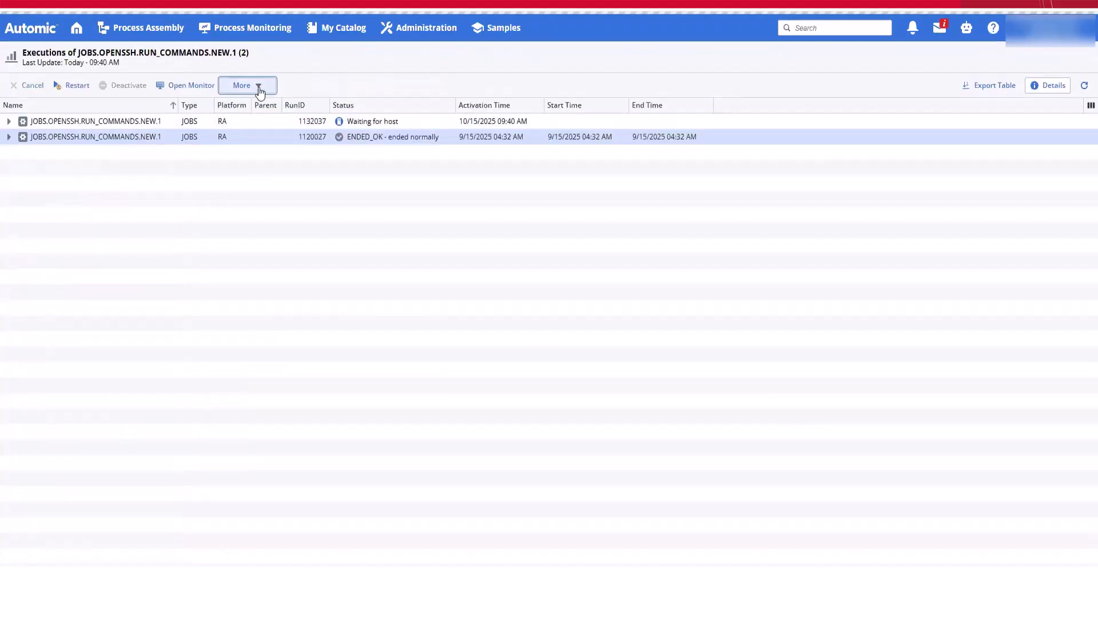
pyautogui.click(259, 89)
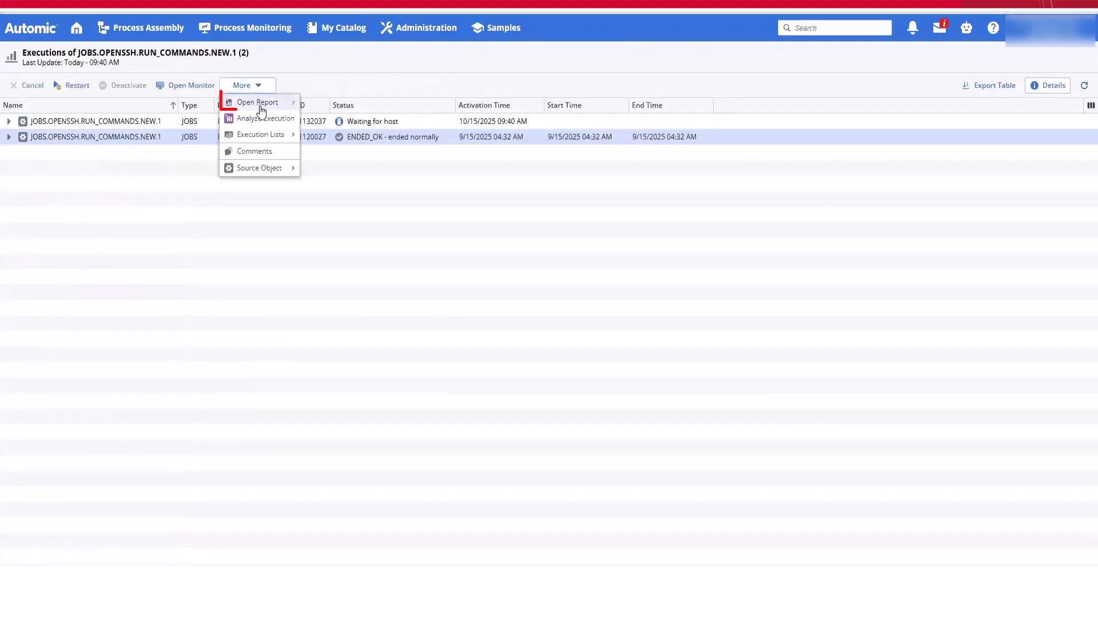
pyautogui.click(265, 102)
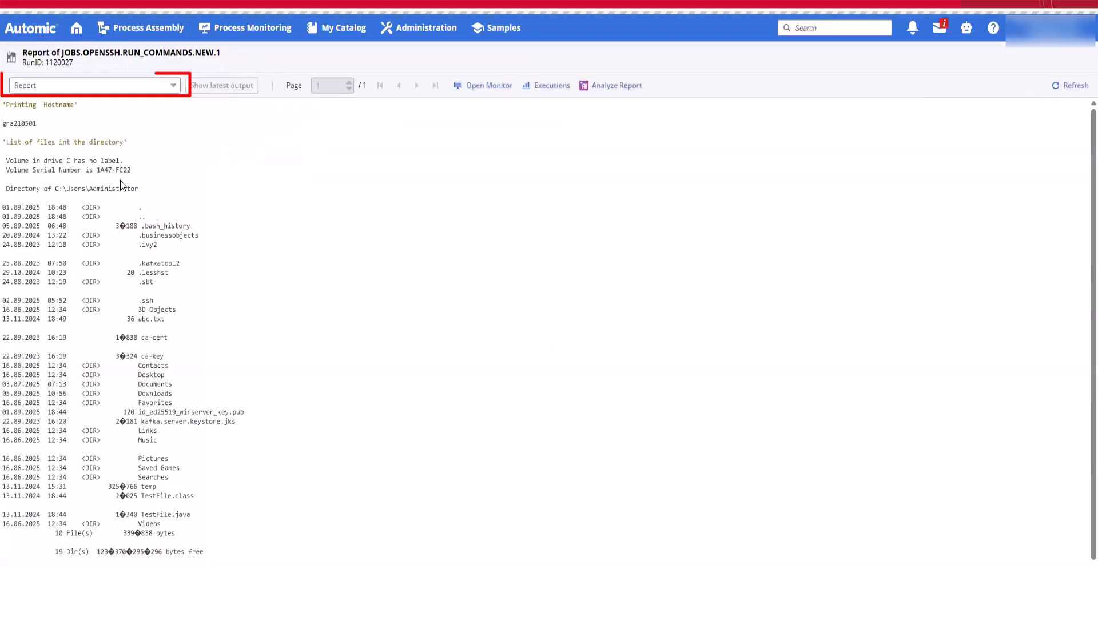
pyautogui.doubleClick(19, 120)
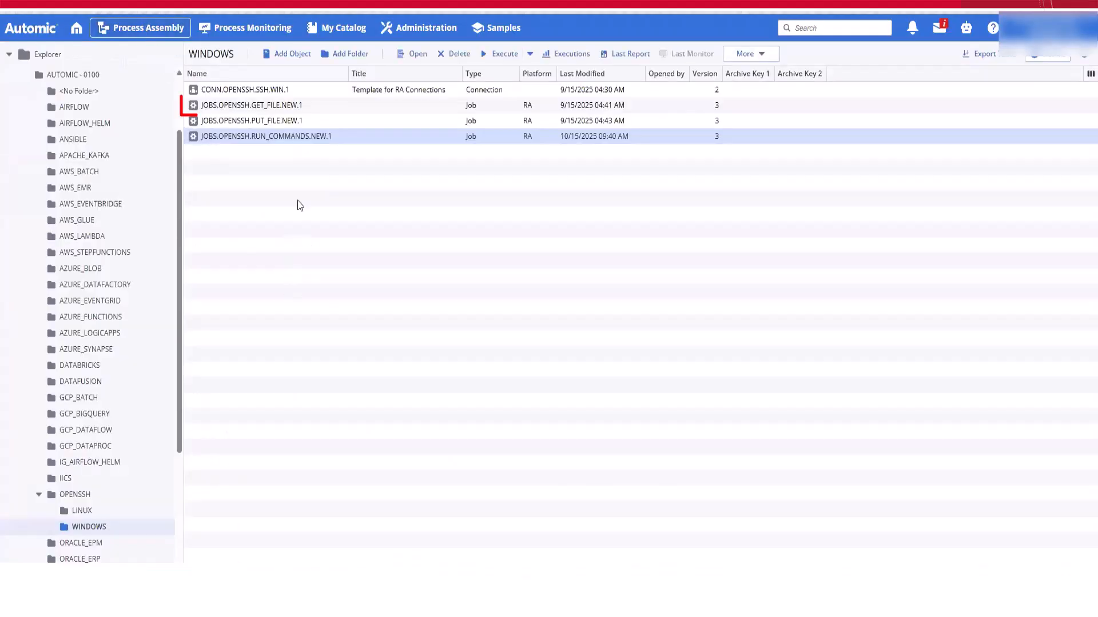
# Open the JOBS.OPENSSH.GET_FILE.NEW.1 job and examine its host key check, JSch config, file path and overwrite options, leaving Overwrite If Exist at True.
pyautogui.doubleClick(291, 109)
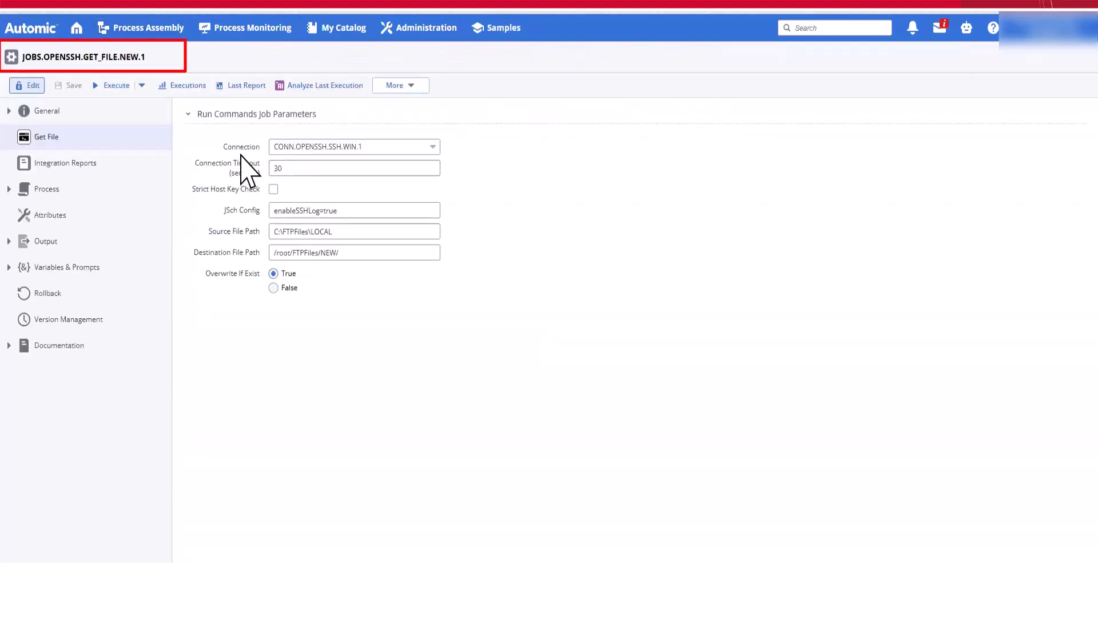
pyautogui.click(272, 190)
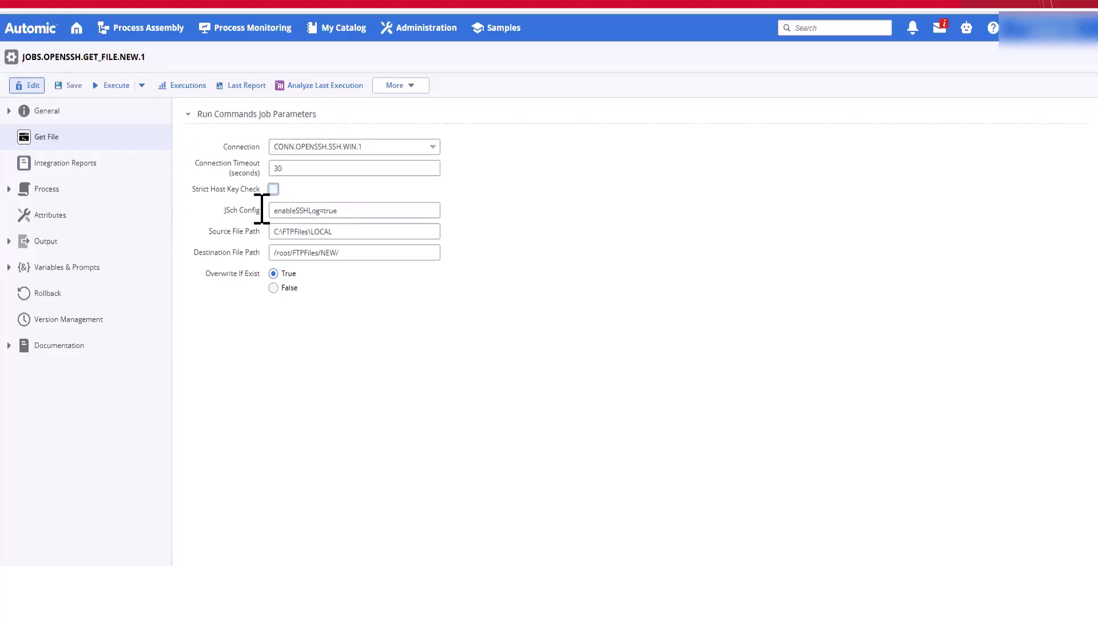
pyautogui.click(285, 211)
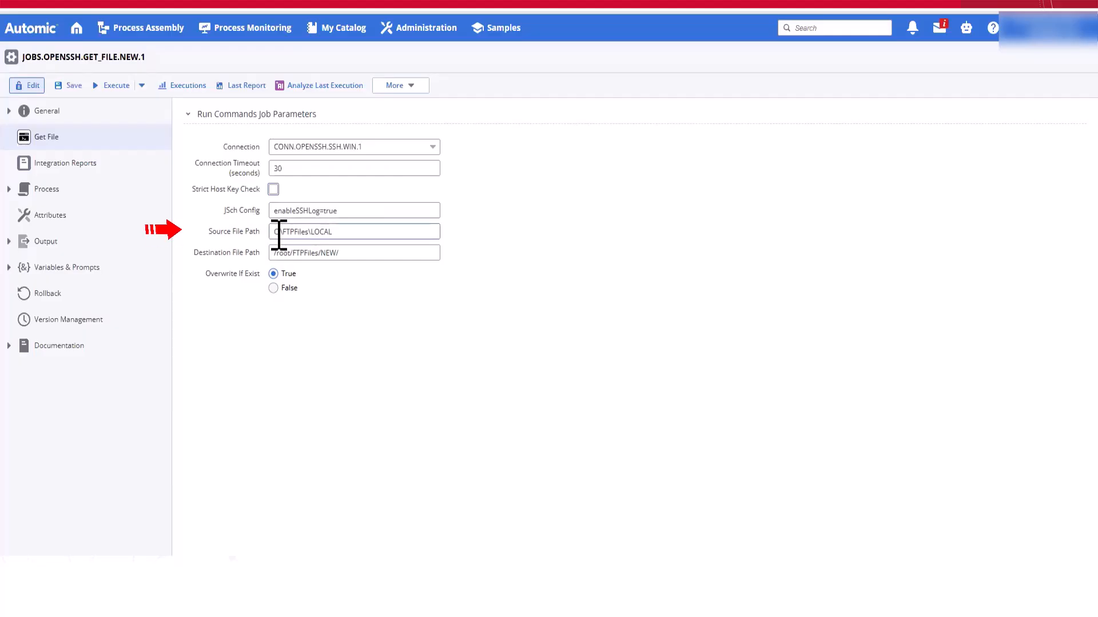
pyautogui.moveTo(304, 235)
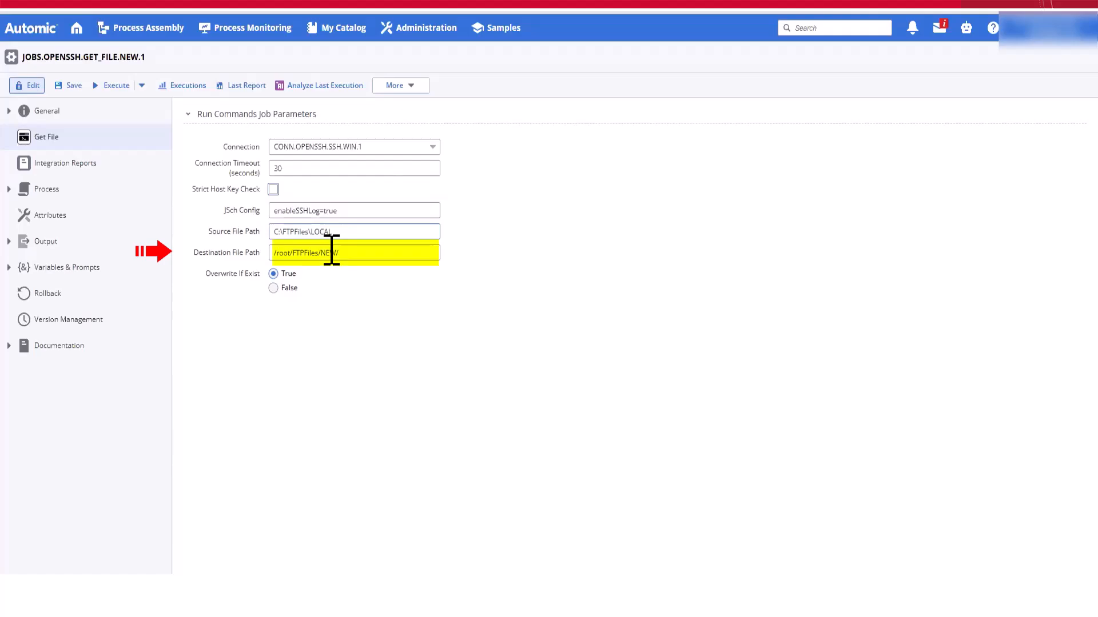
pyautogui.click(274, 288)
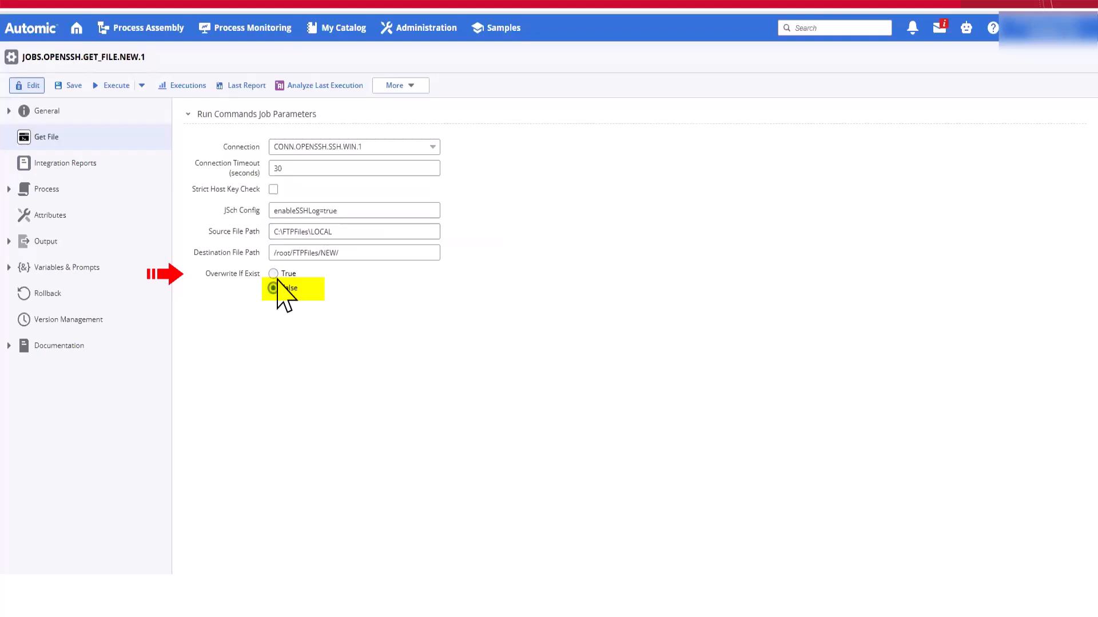
pyautogui.click(274, 274)
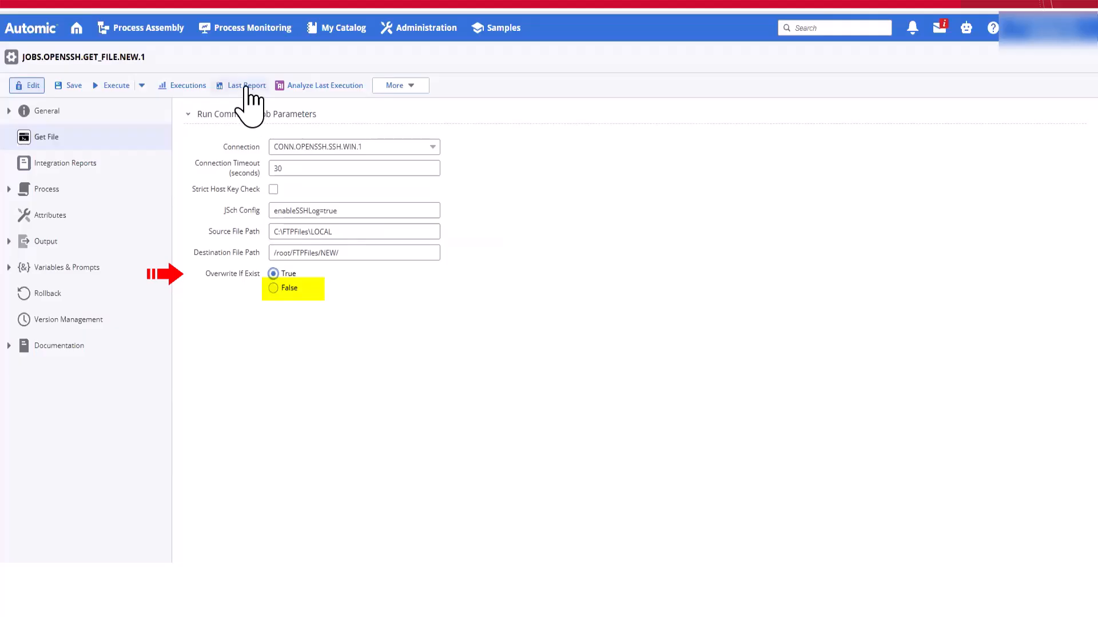
# List the Get File job's executions and open the report of the normally ended one.
pyautogui.click(192, 88)
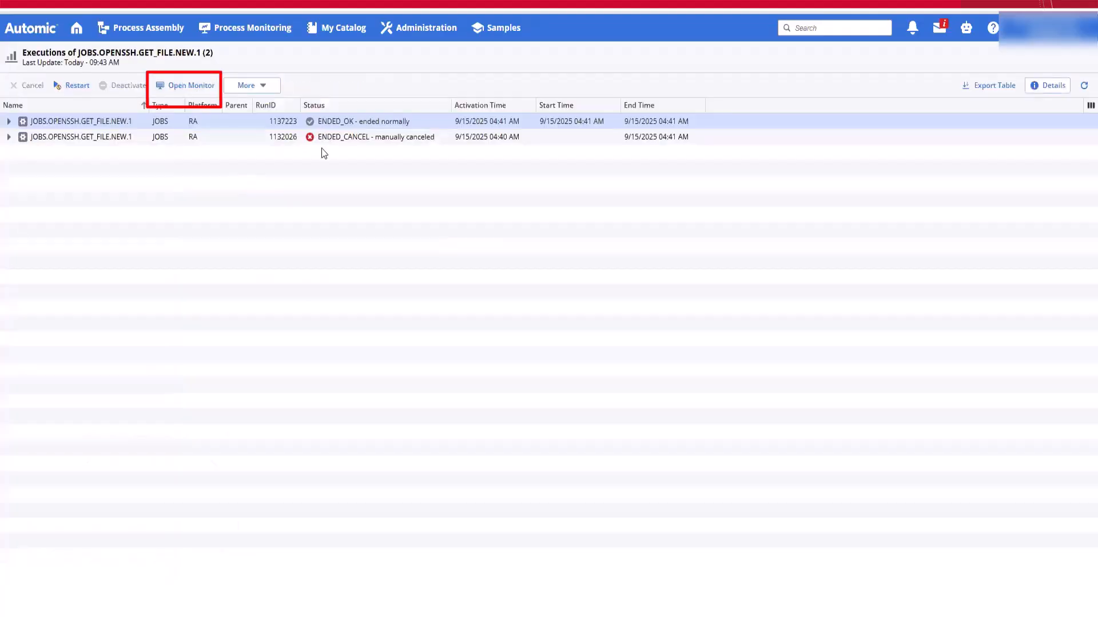
pyautogui.click(271, 92)
pyautogui.click(264, 101)
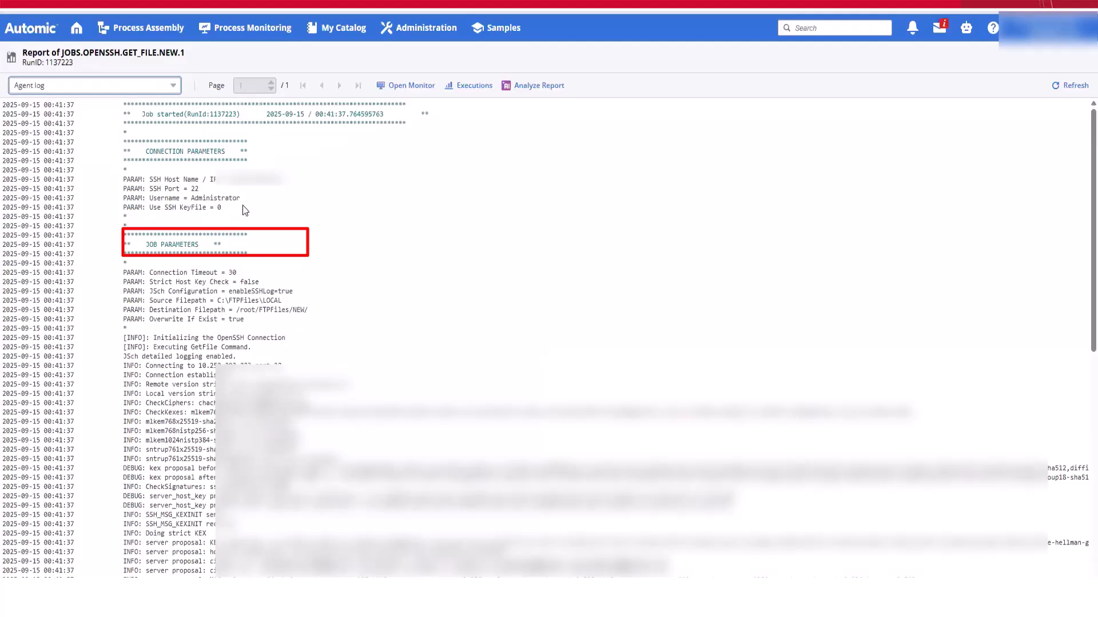
# Examine the Get File agent log from the job parameters and JSch logging to its end, and display the Report output.
pyautogui.moveTo(114, 272); pyautogui.dragTo(262, 310)
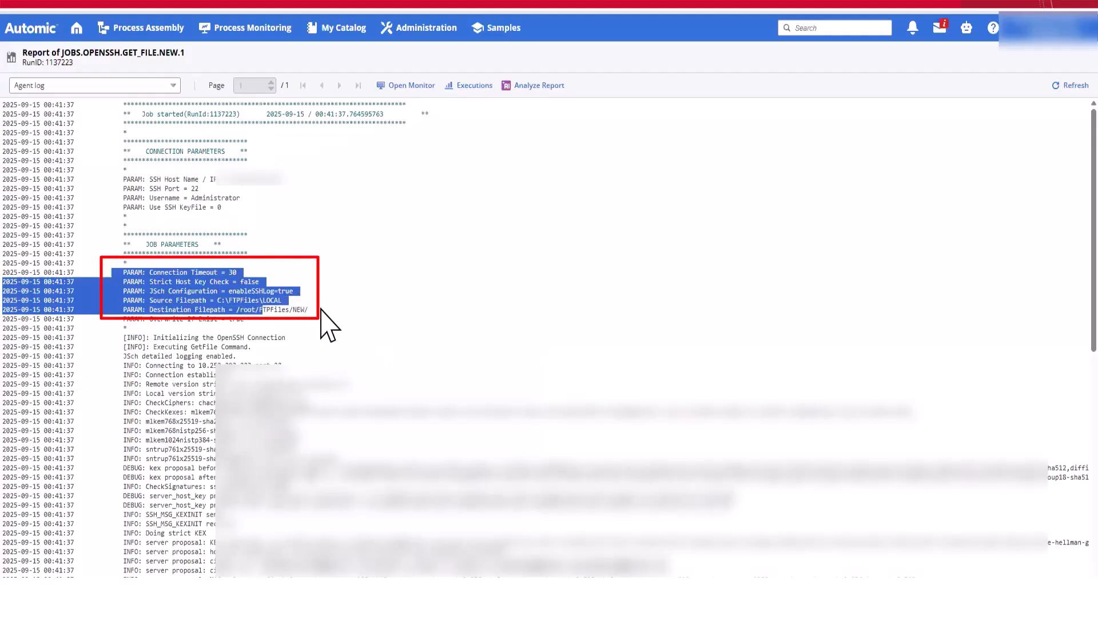
pyautogui.scroll(-3, 322, 312)
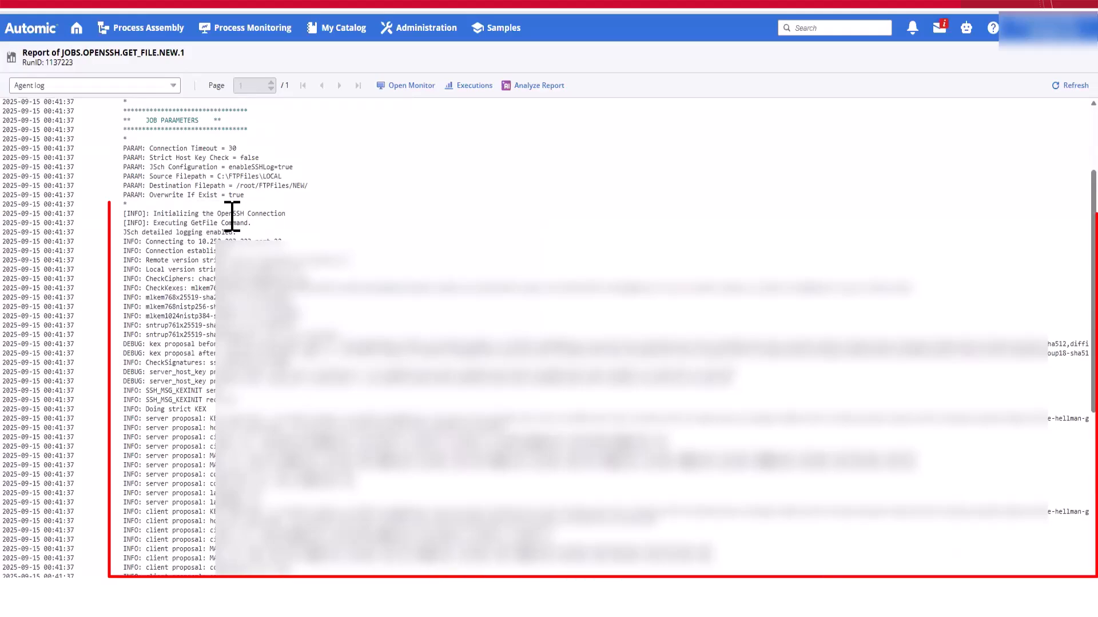
pyautogui.moveTo(224, 214); pyautogui.dragTo(248, 224)
pyautogui.click(180, 225)
pyautogui.moveTo(125, 235); pyautogui.dragTo(236, 234)
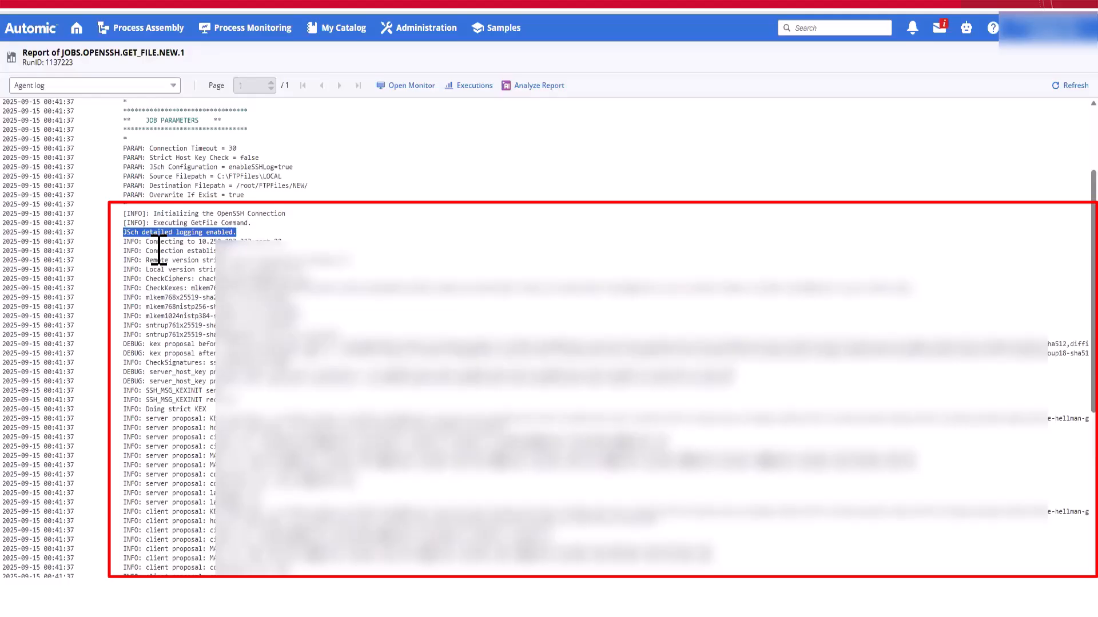
pyautogui.scroll(-5, 159, 250)
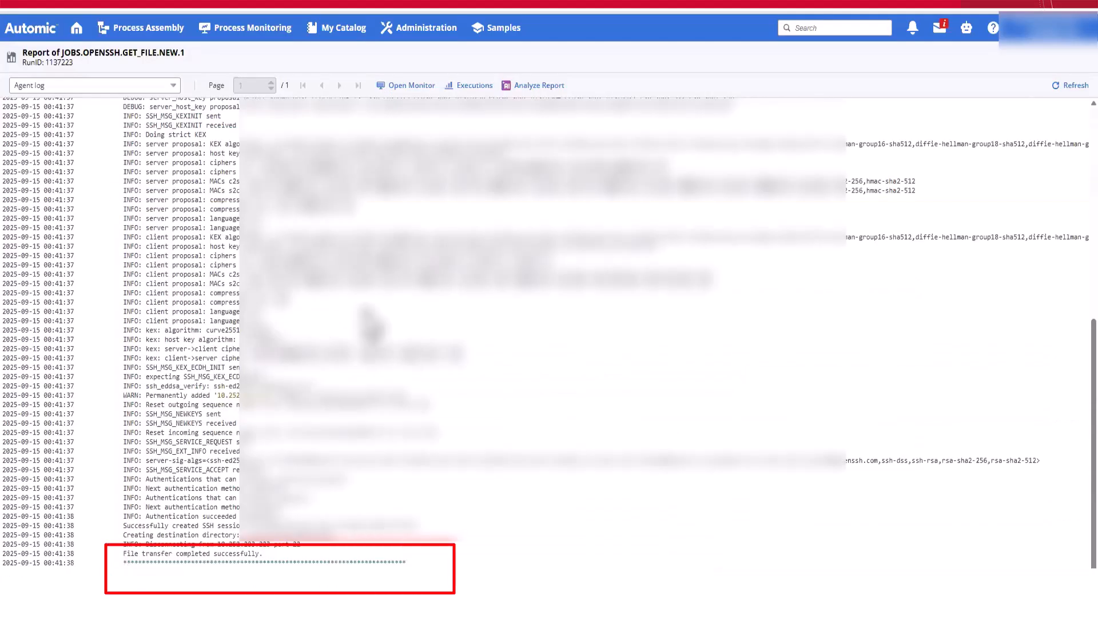
pyautogui.click(172, 85)
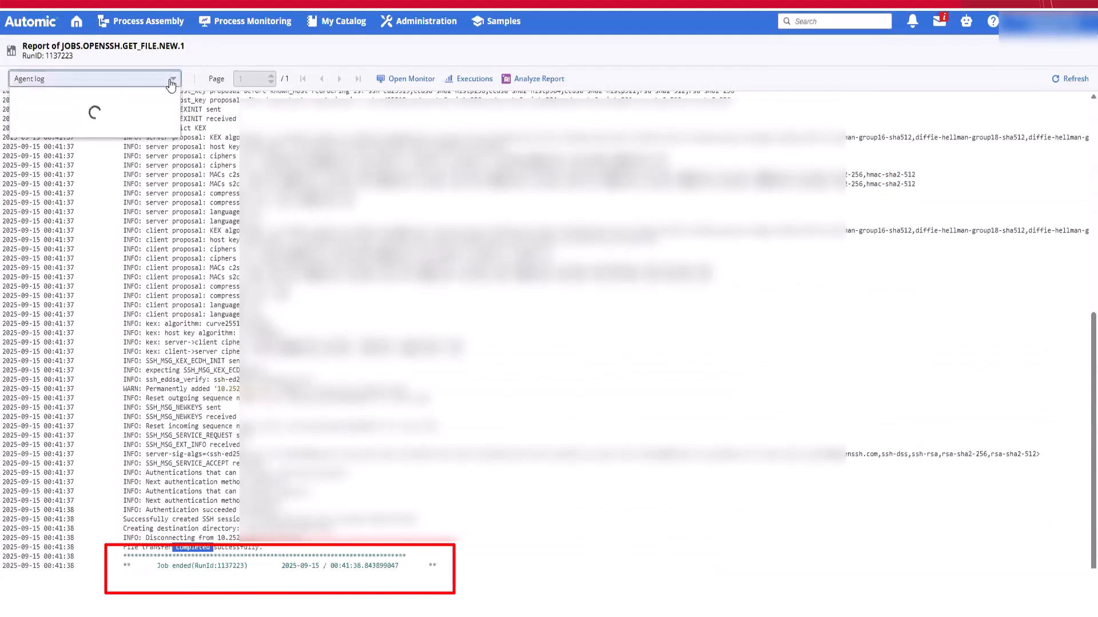
pyautogui.click(158, 112)
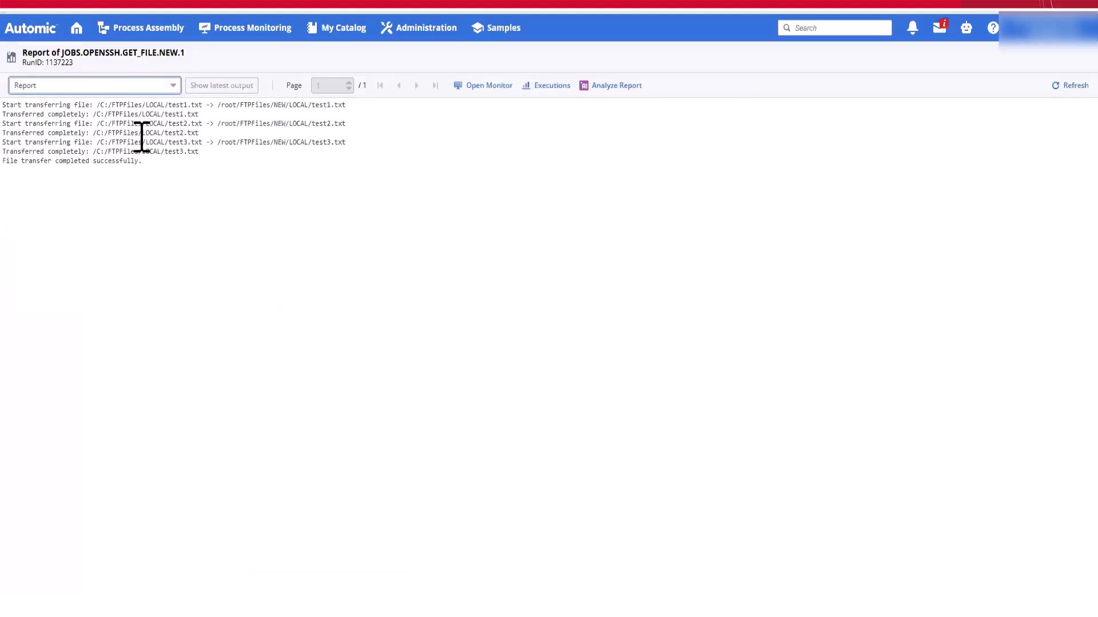
# Return to the WINDOWS folder and open the JOBS.OPENSSH.PUT_FILE.NEW.1 job to review its parameters.
pyautogui.click(136, 32)
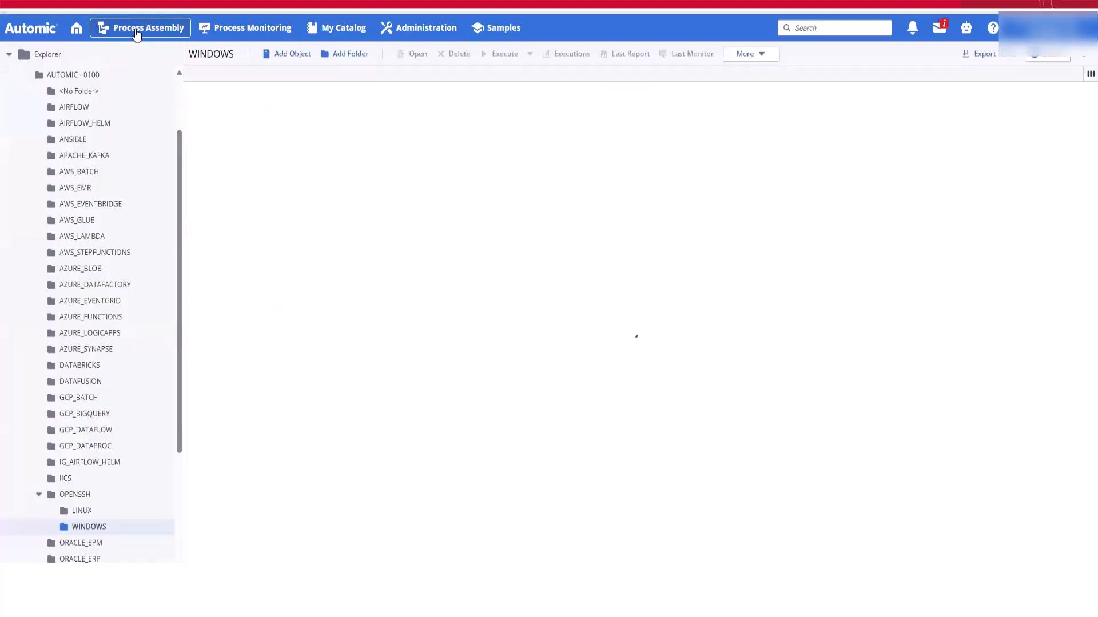
pyautogui.click(223, 122)
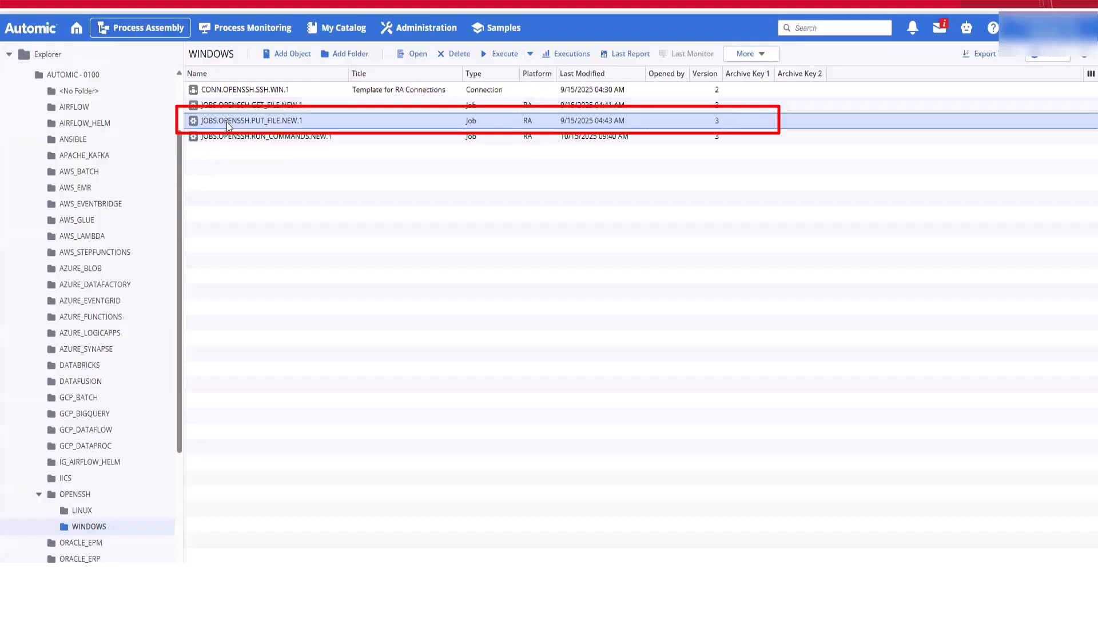
pyautogui.doubleClick(259, 127)
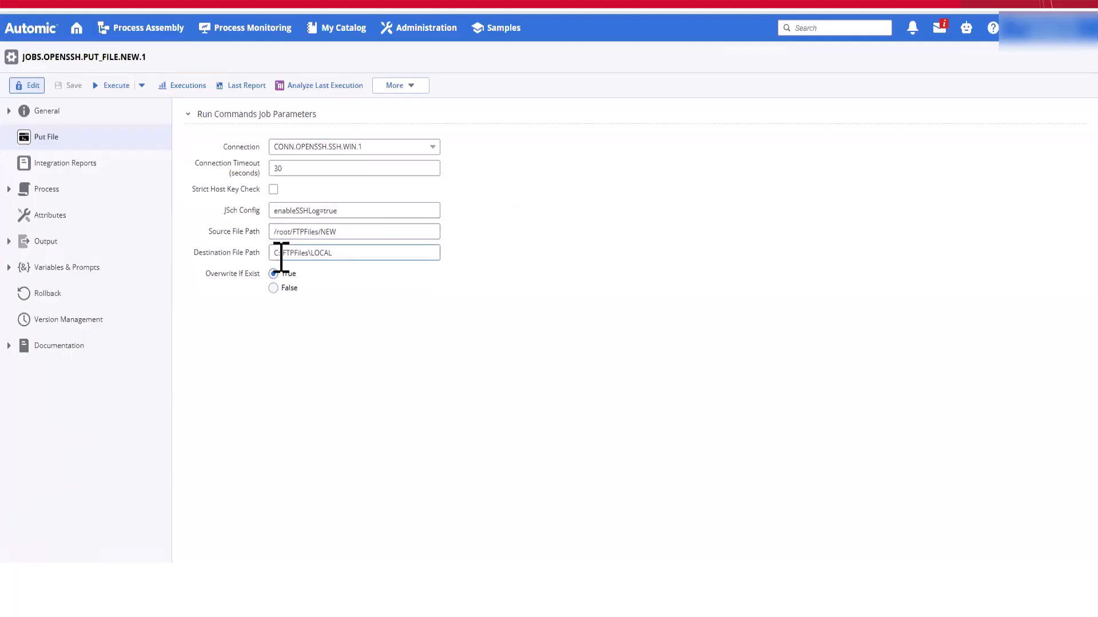
# Open the report of the Put File job's execution, switch it to the Agent log, and read through the log.
pyautogui.click(265, 91)
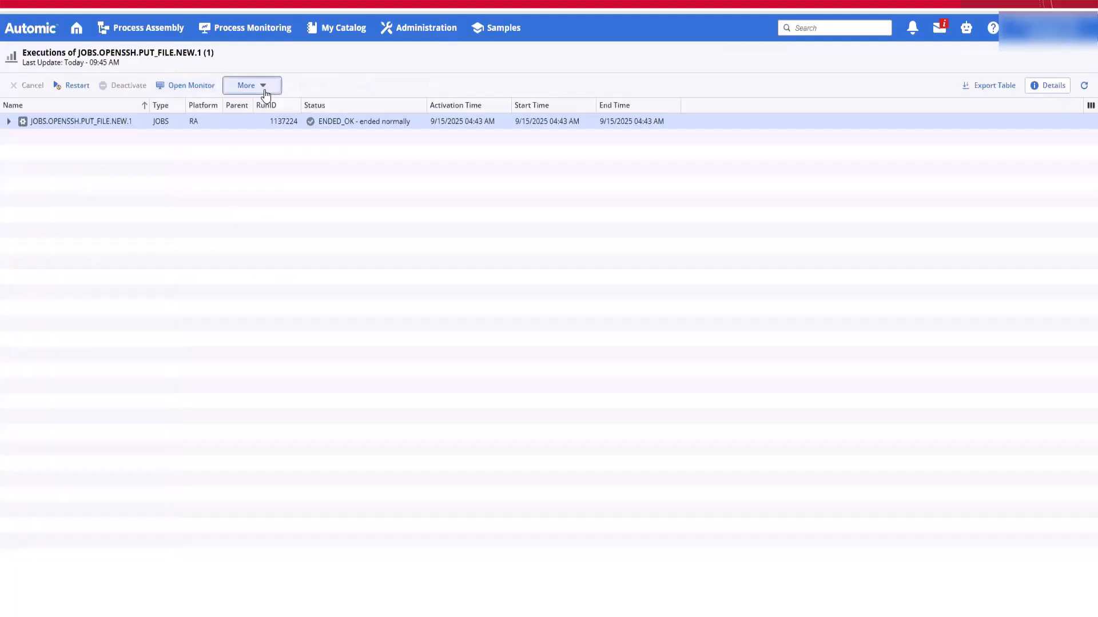
pyautogui.click(265, 104)
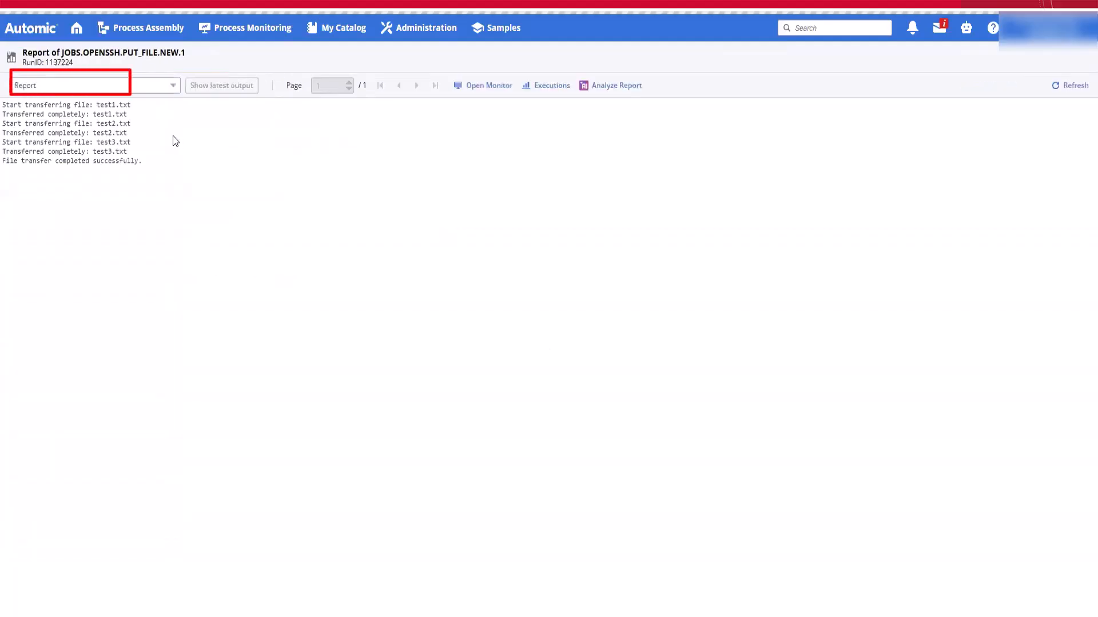
pyautogui.click(172, 86)
pyautogui.click(137, 169)
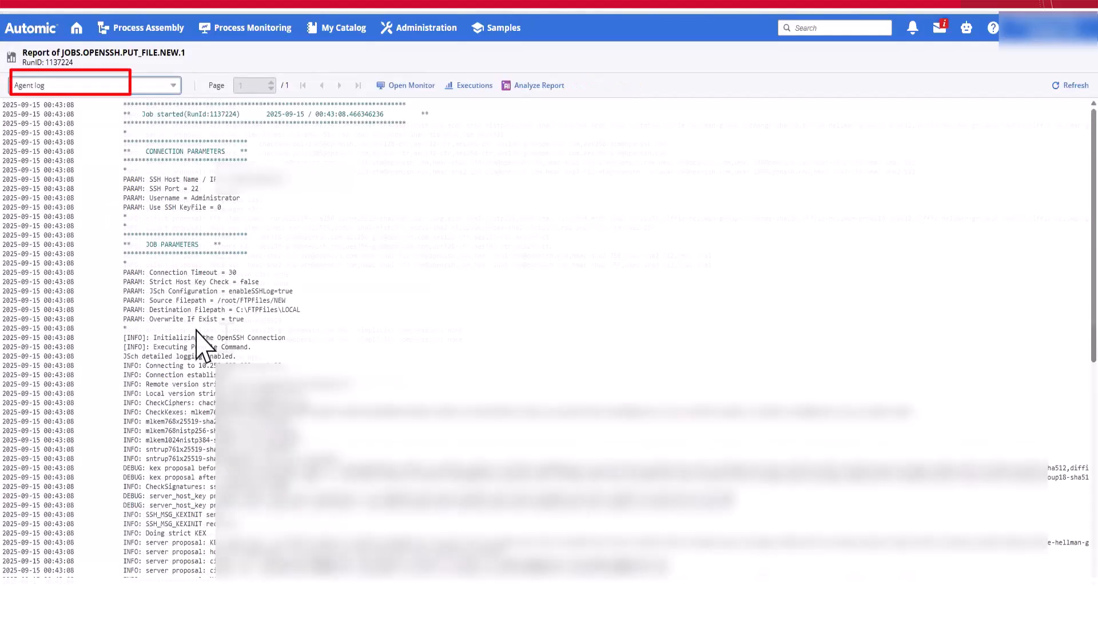
pyautogui.scroll(-10, 200, 349)
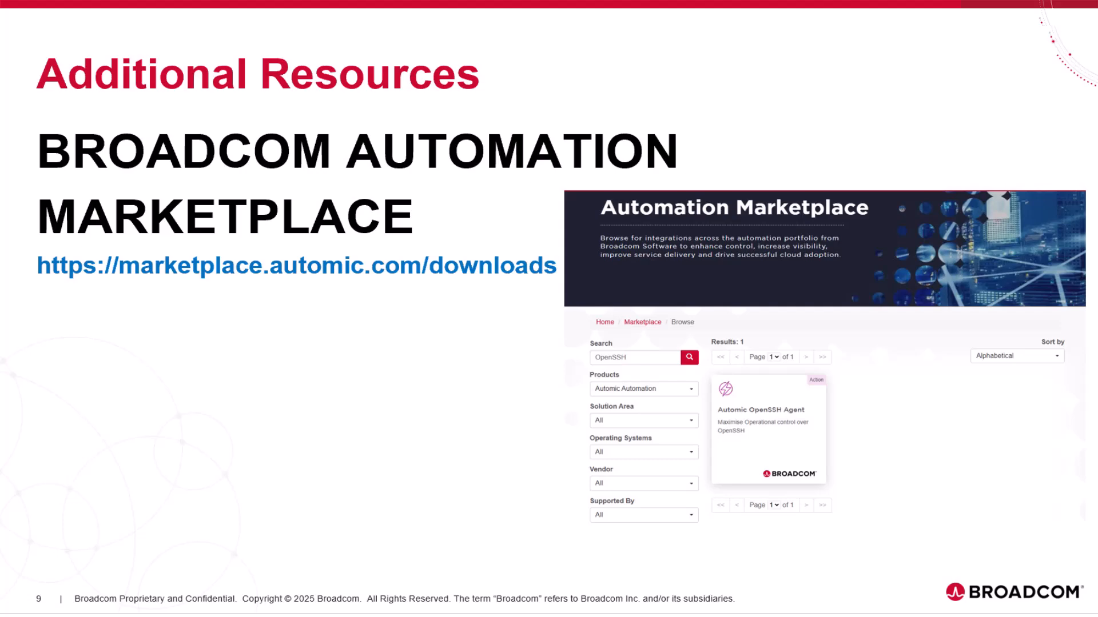
pyautogui.press('Right')
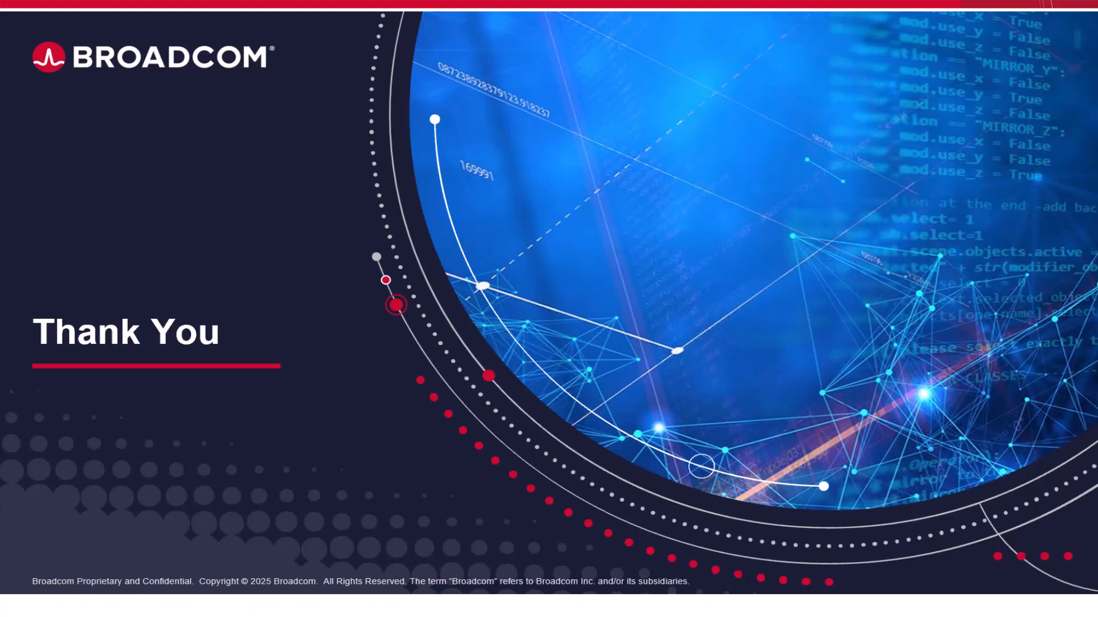